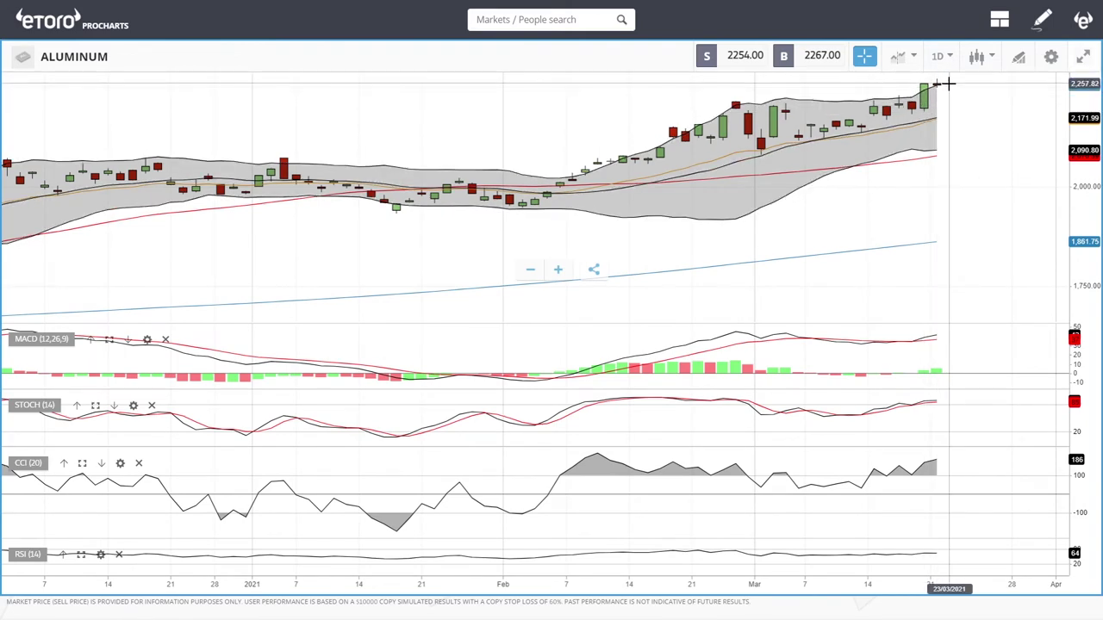
Step: Zoom the Aluminum chart in and back out to review recent price action
scroll(947, 84, "up", 3)
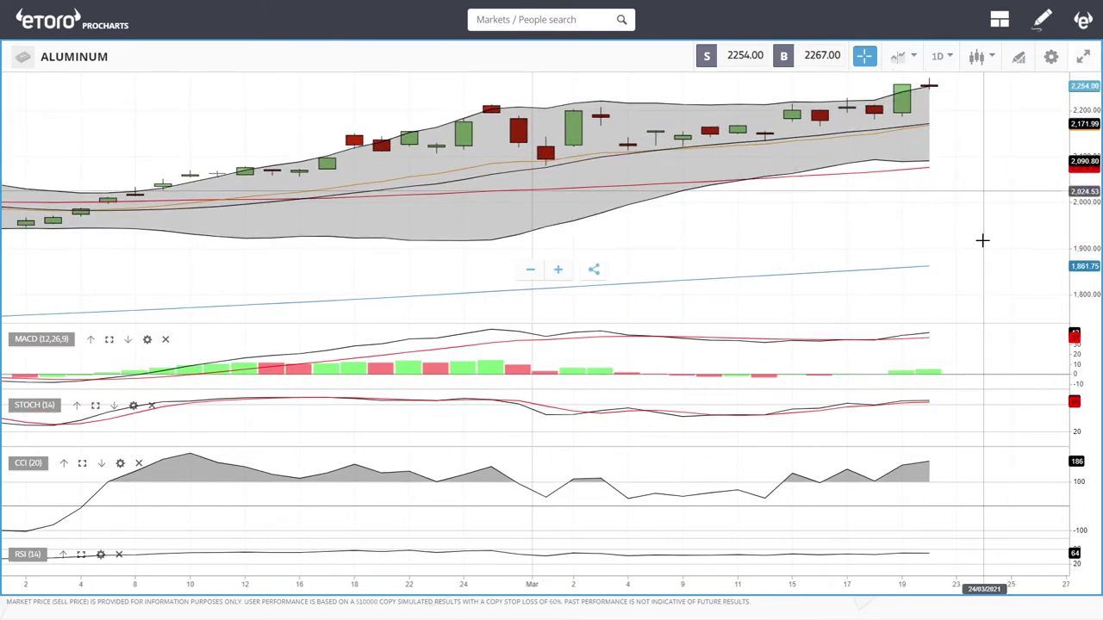
scroll(982, 240, "down", 5)
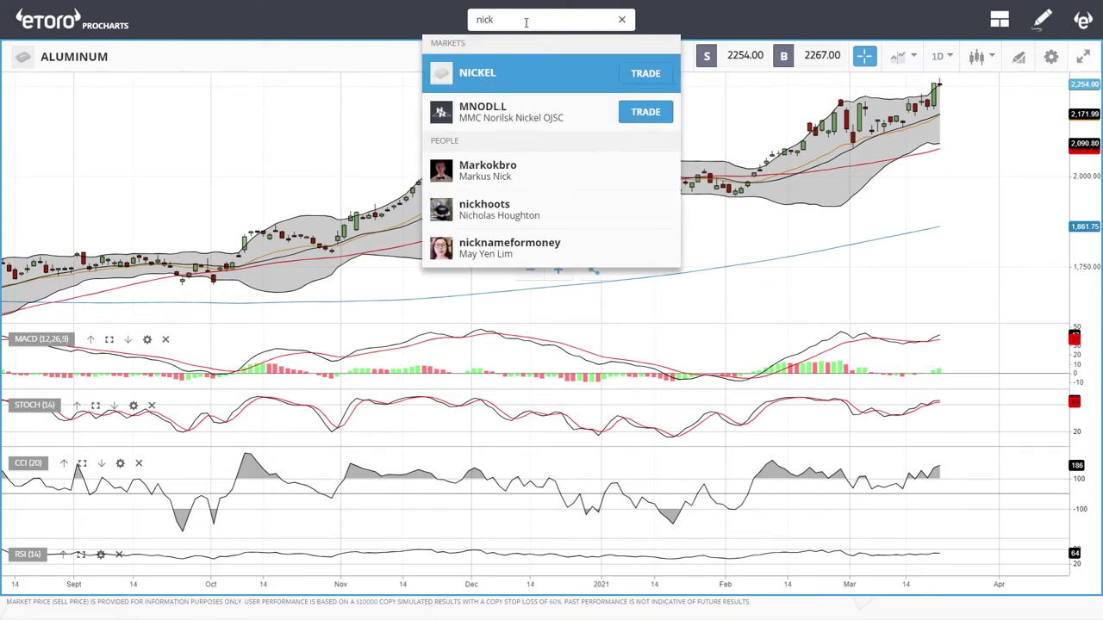
Step: Load the Nickel chart, zoom through its price history, then switch to Sugar
left_click(517, 73)
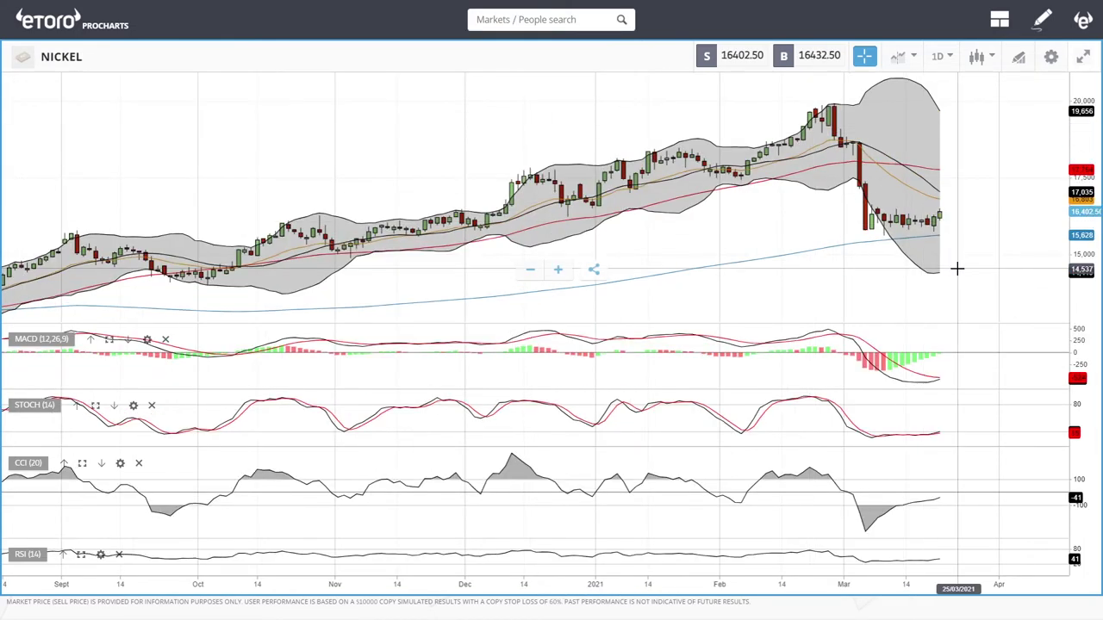
scroll(969, 268, "up", 3)
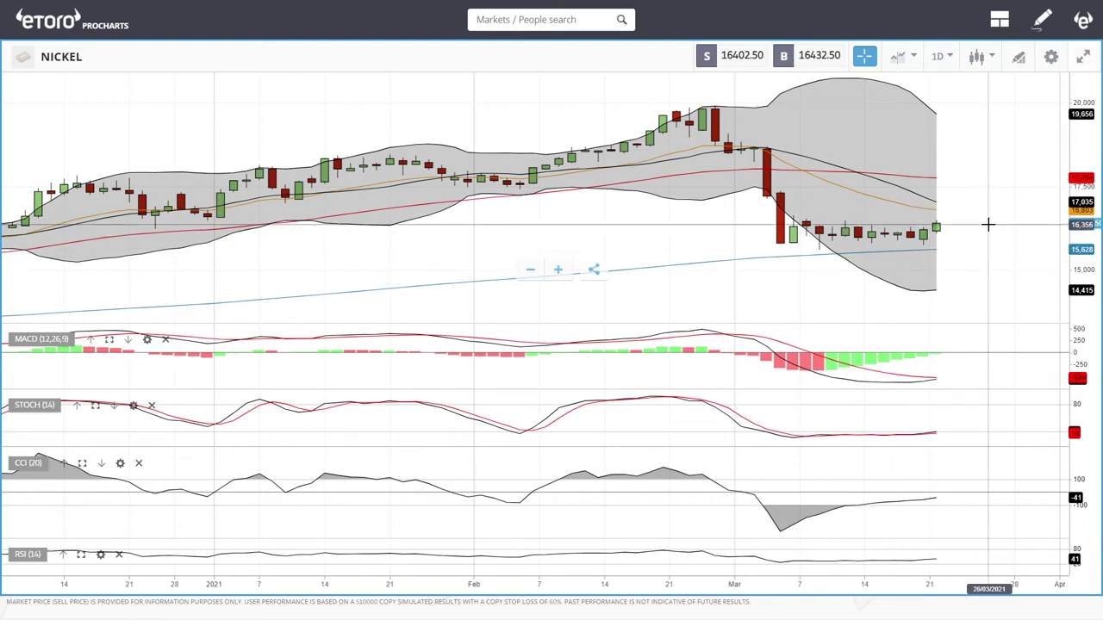
scroll(992, 223, "down", 2)
scroll(992, 290, "down", 5)
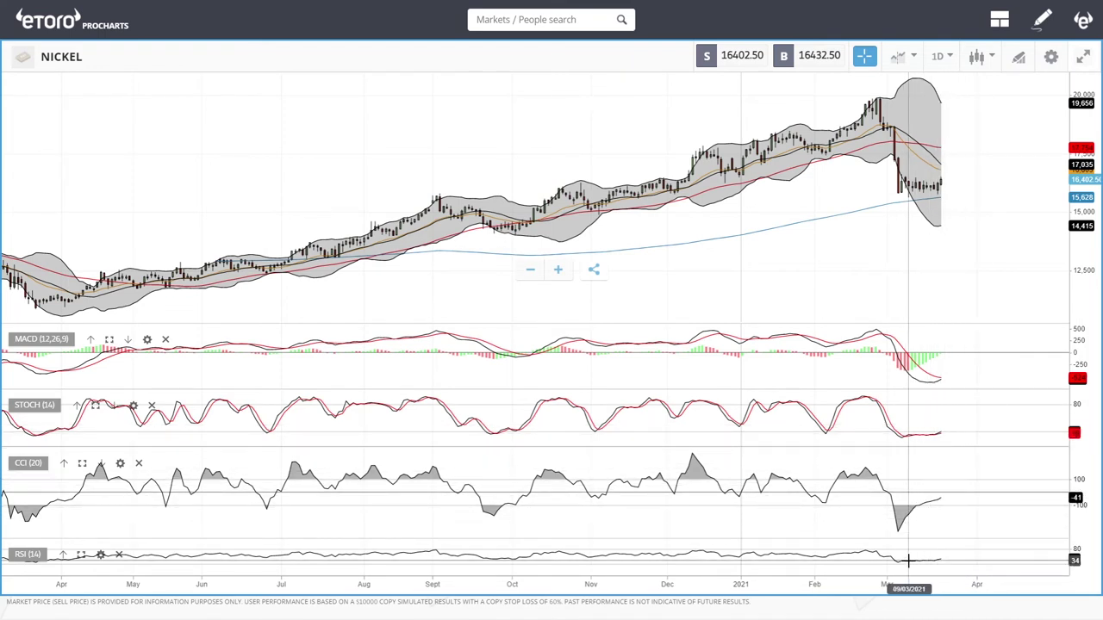
scroll(1010, 244, "up", 3)
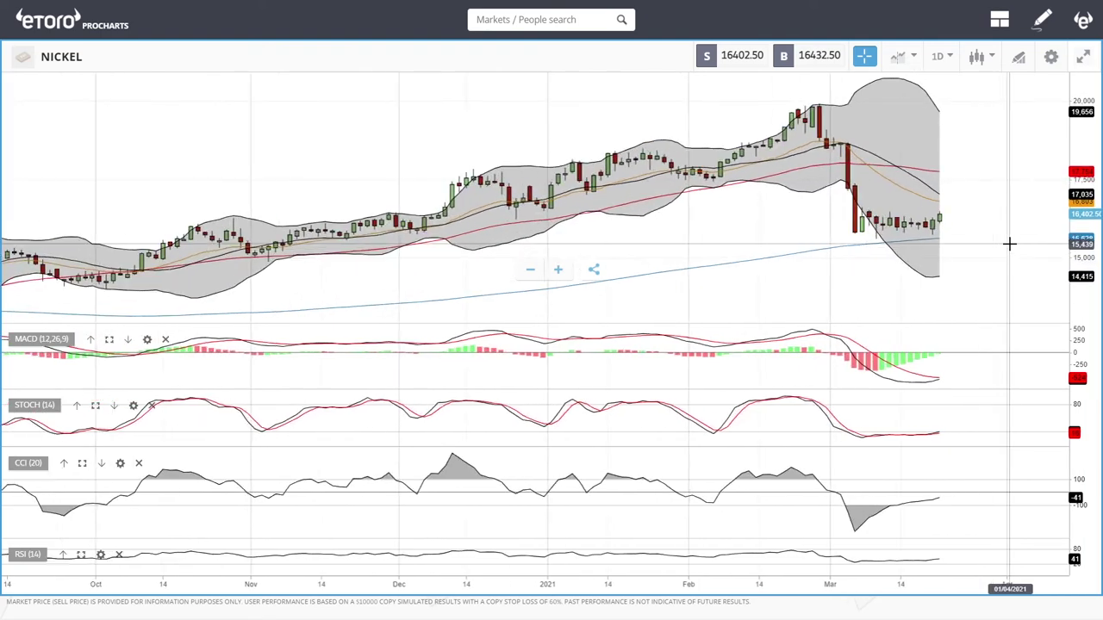
scroll(1009, 244, "up", 1)
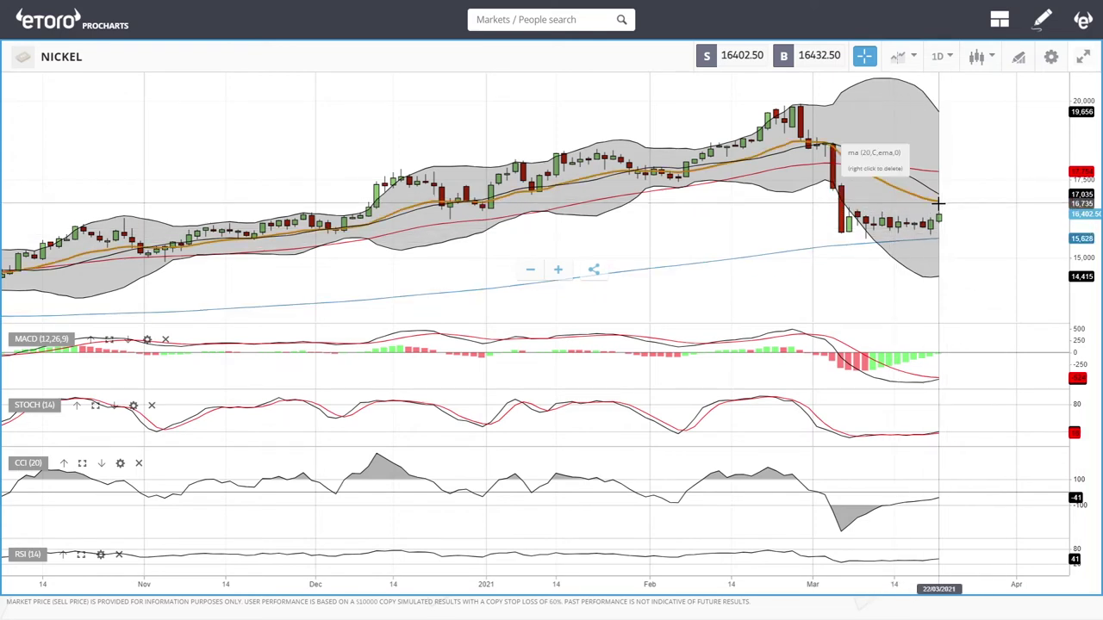
scroll(943, 170, "down", 5)
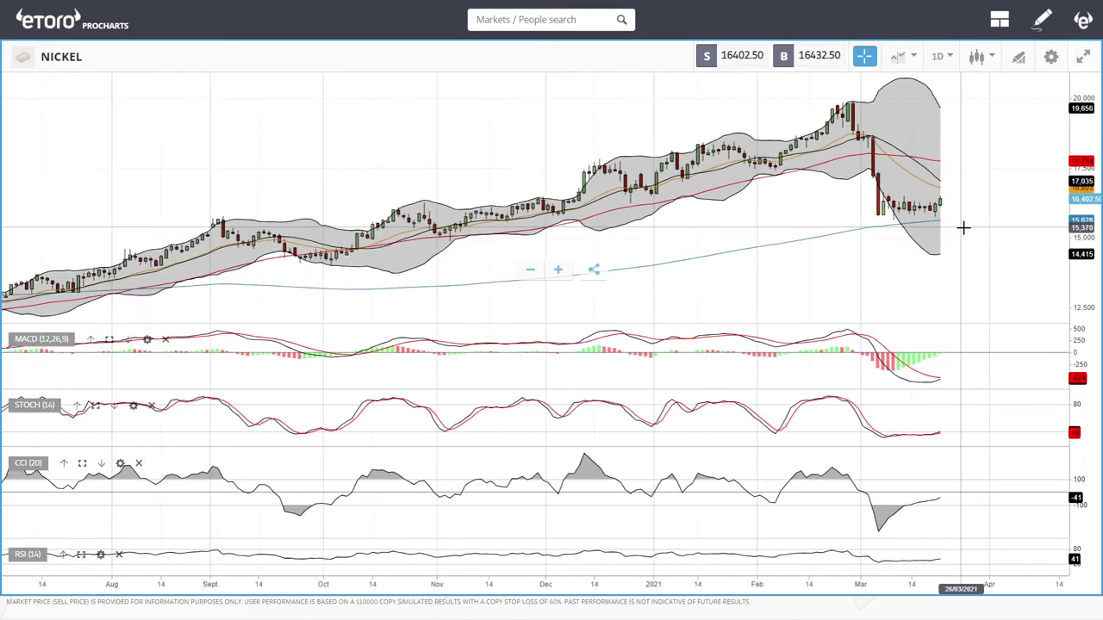
scroll(948, 211, "up", 3)
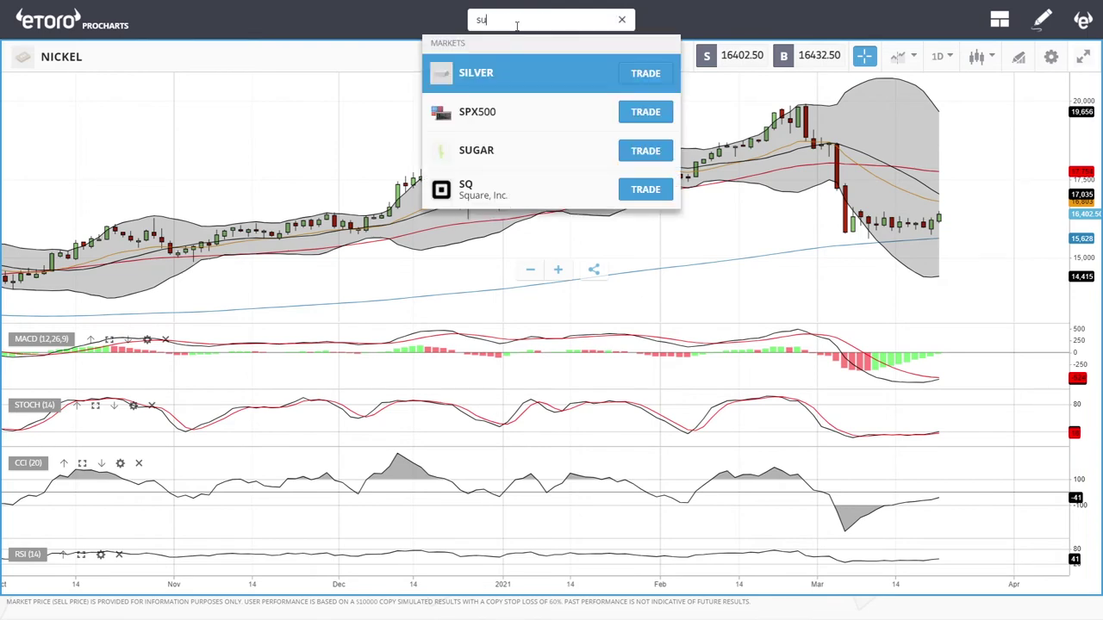
left_click(543, 76)
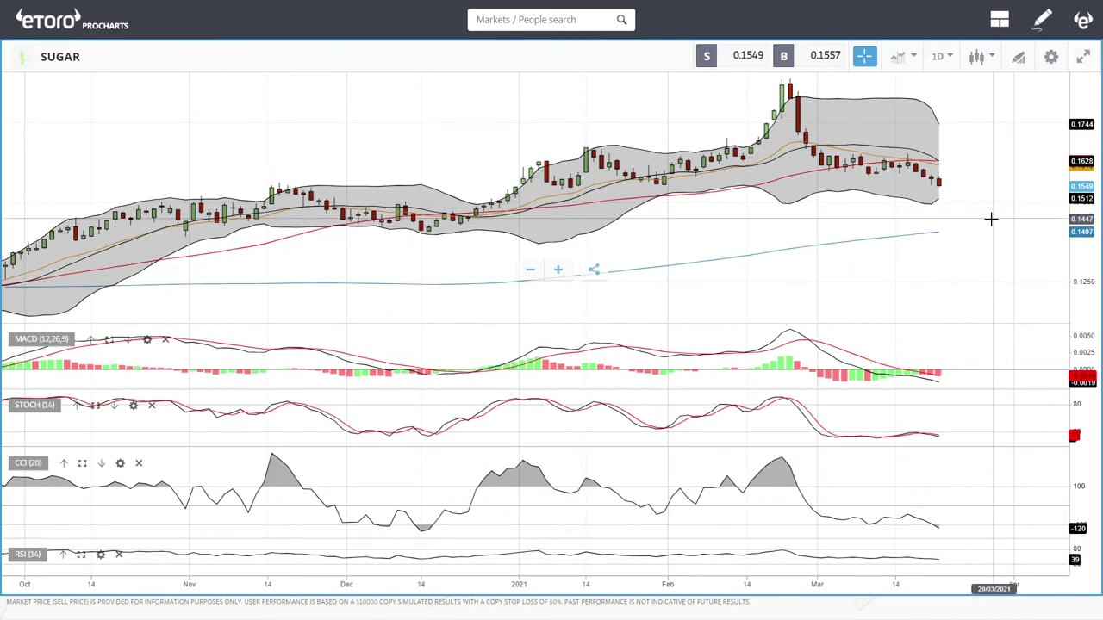
Step: Zoom the Sugar chart out and back in to review its price history
scroll(978, 239, "down", 3)
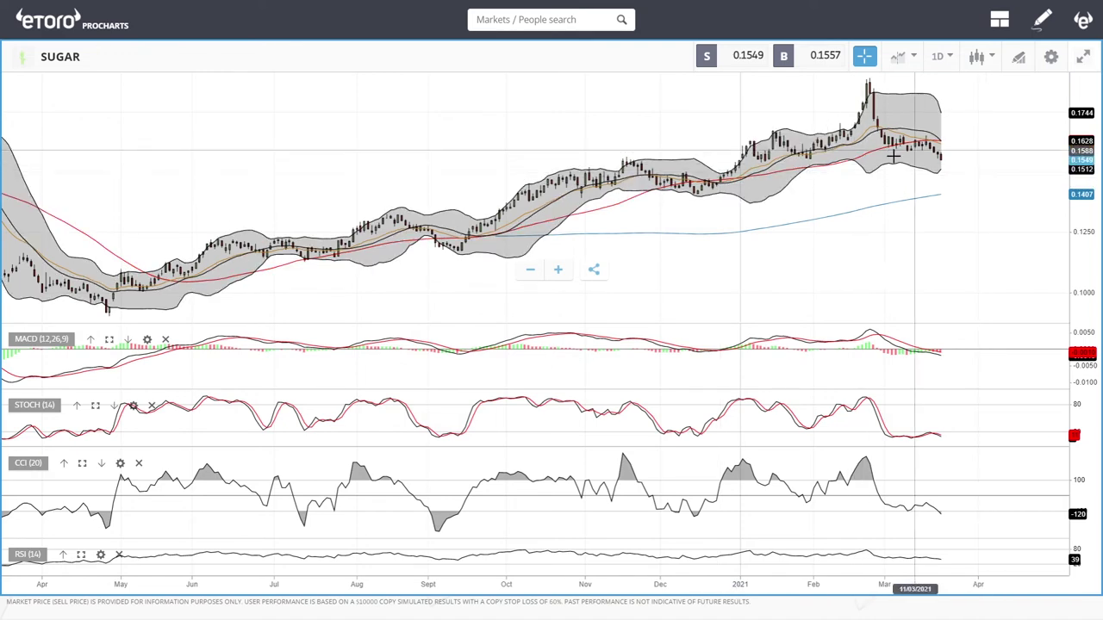
scroll(945, 166, "up", 4)
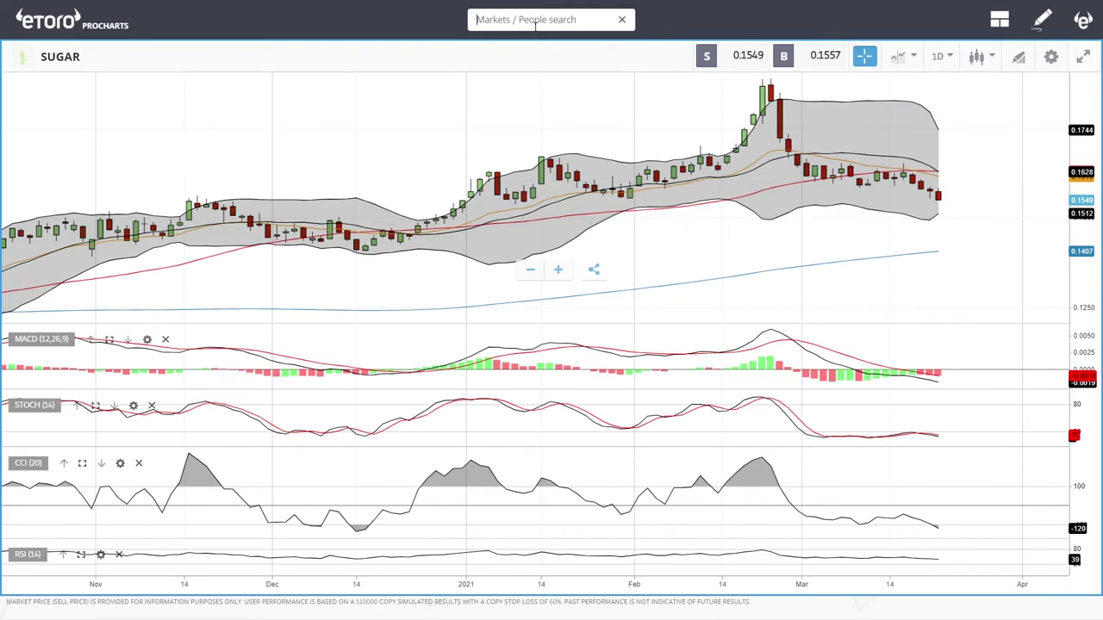
Step: Load Cotton from the 'cot' search and zoom its chart out and in
type("t")
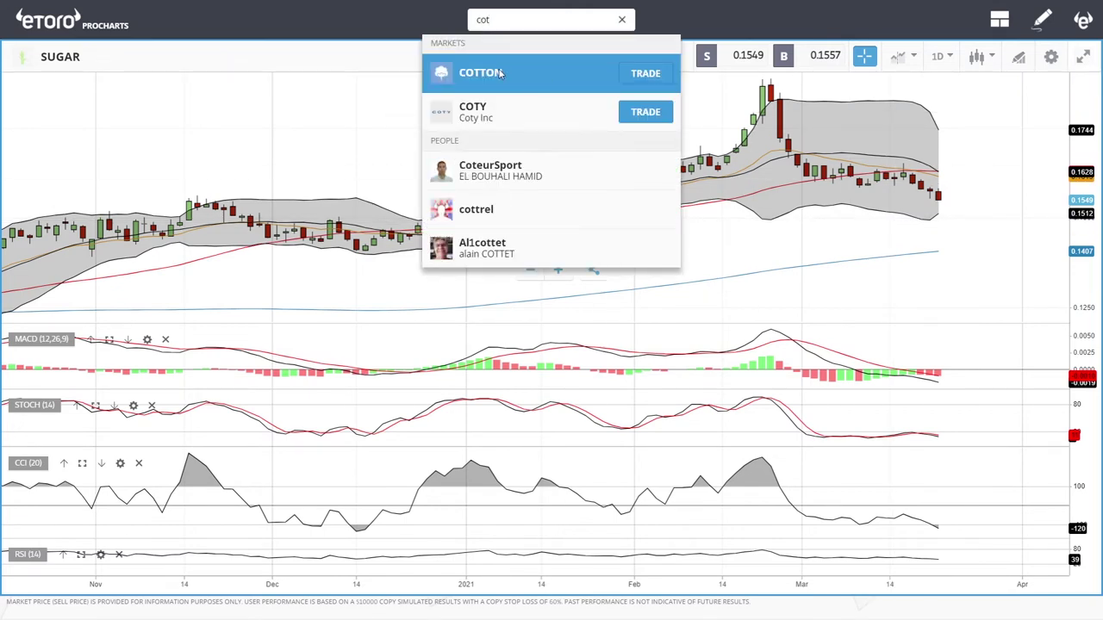
left_click(502, 74)
scroll(971, 195, "down", 3)
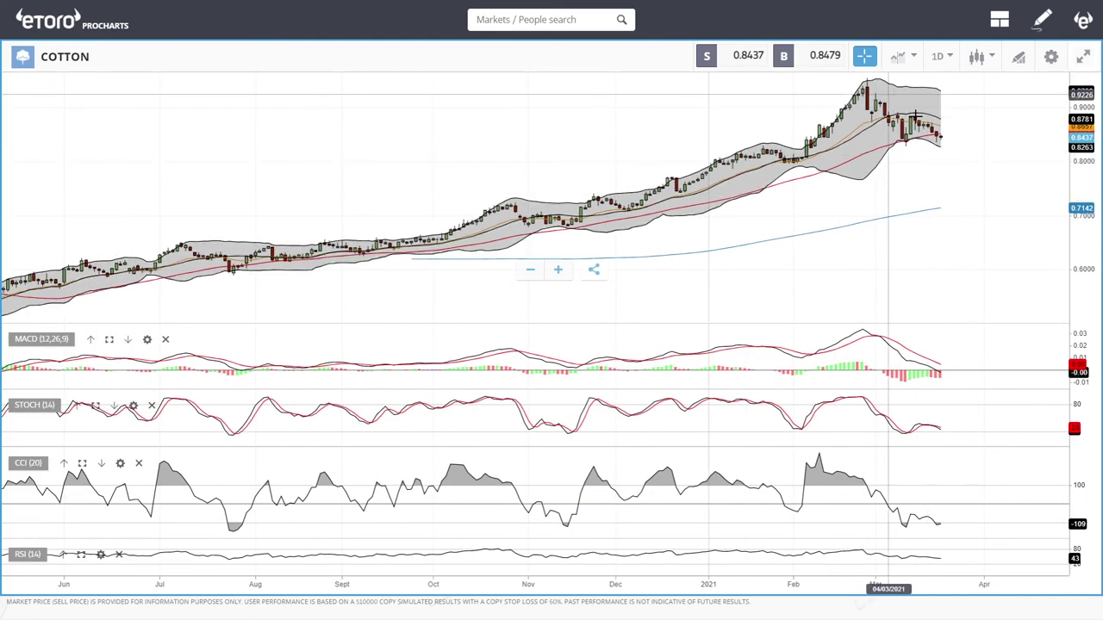
scroll(972, 156, "up", 3)
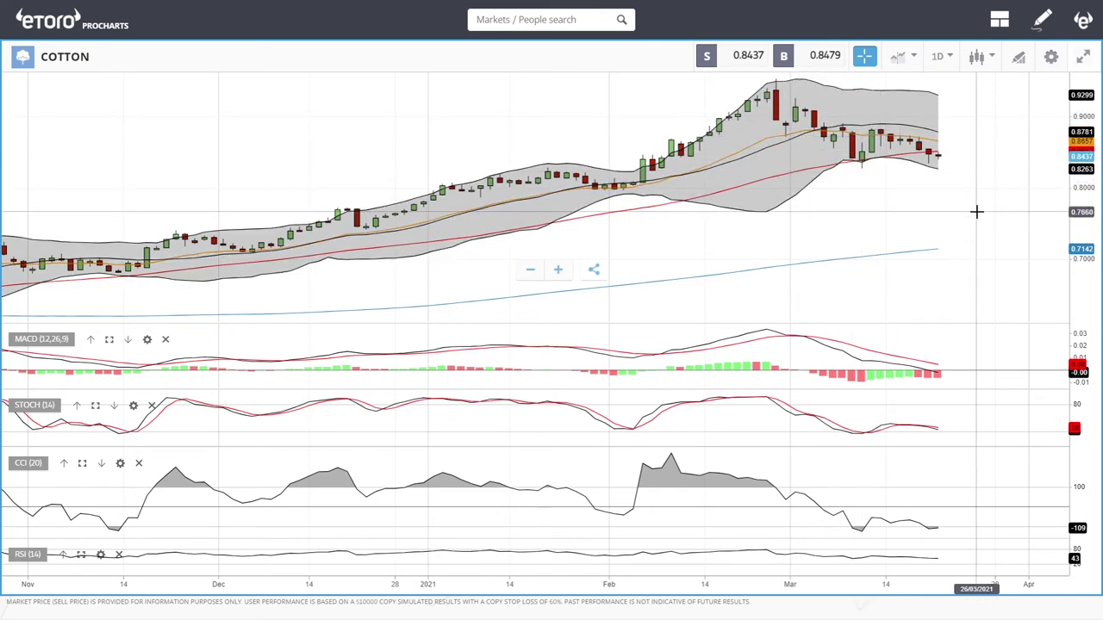
scroll(976, 212, "down", 3)
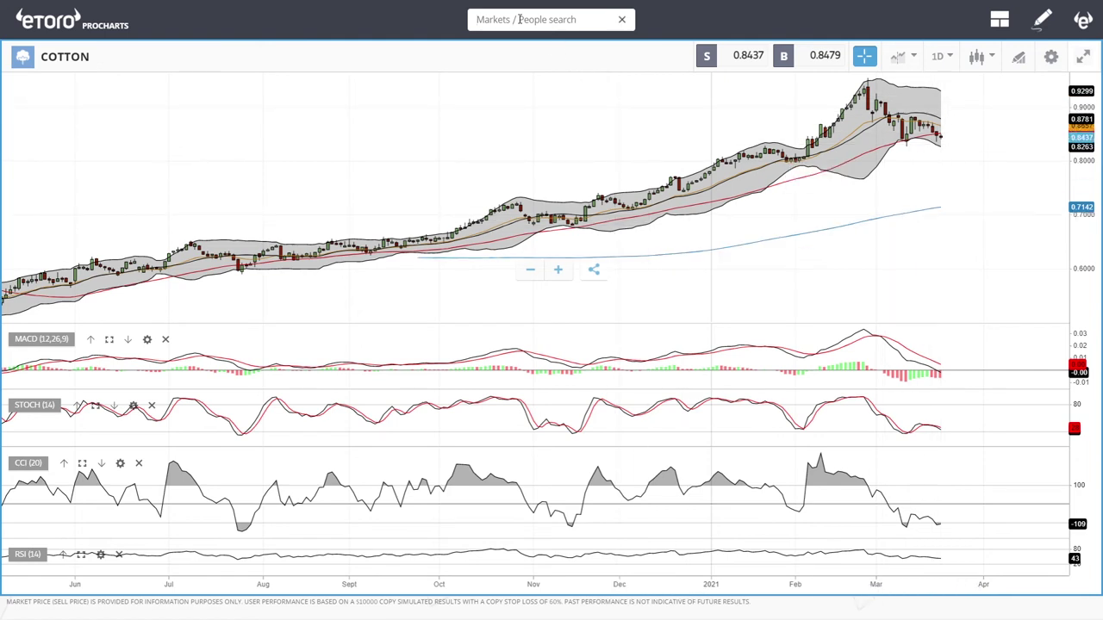
Step: Load Cocoa from the 'coc' search and zoom out over its longer history
type("coc")
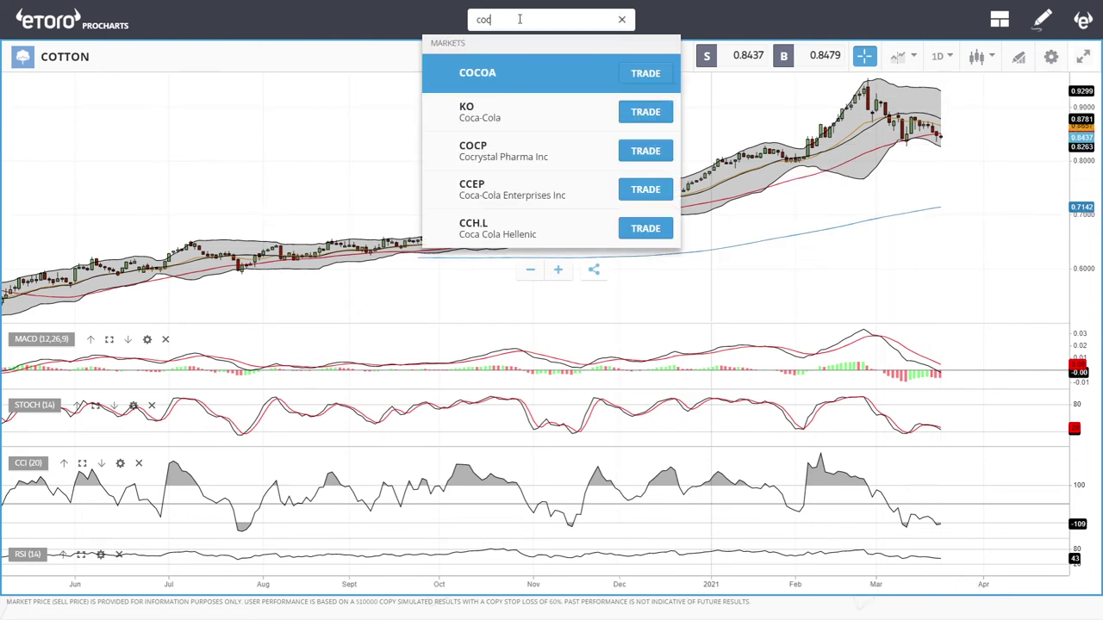
left_click(491, 81)
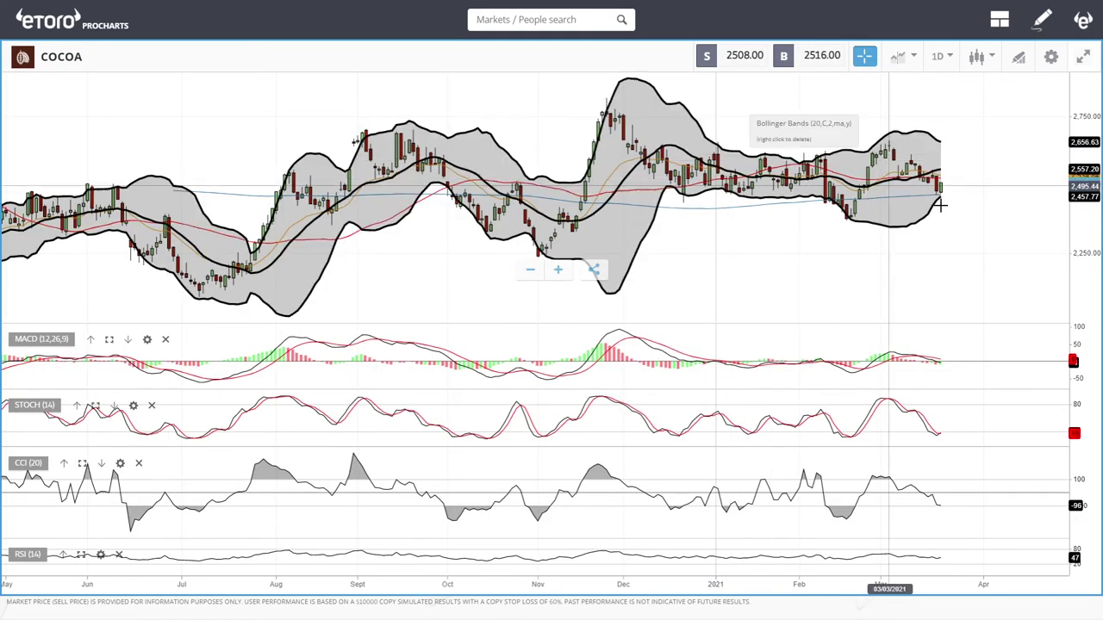
scroll(1000, 198, "down", 5)
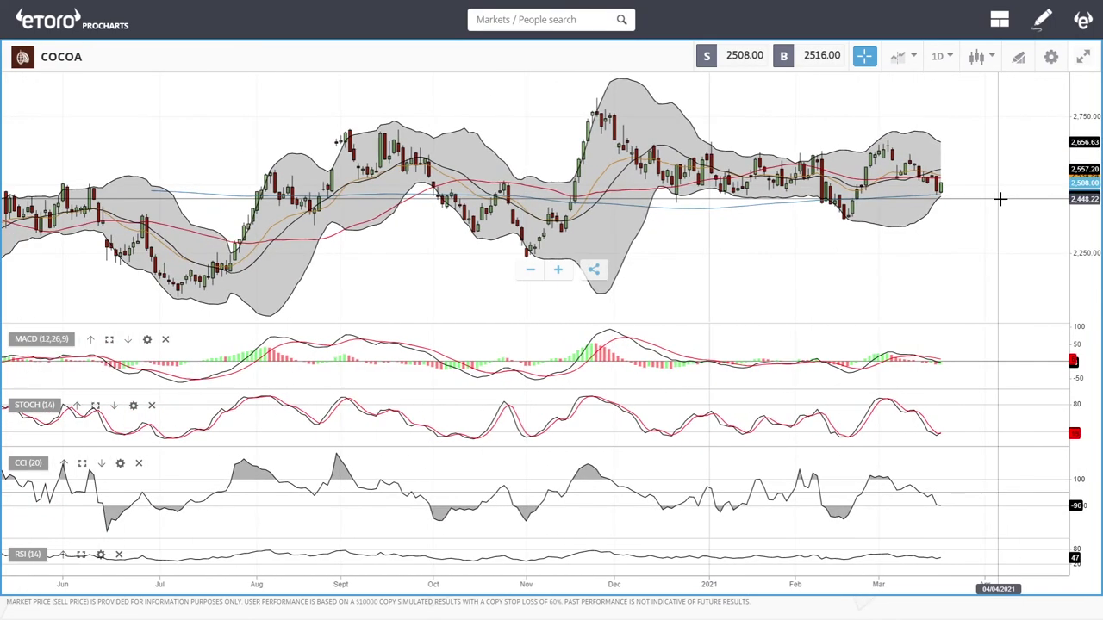
scroll(1000, 198, "down", 2)
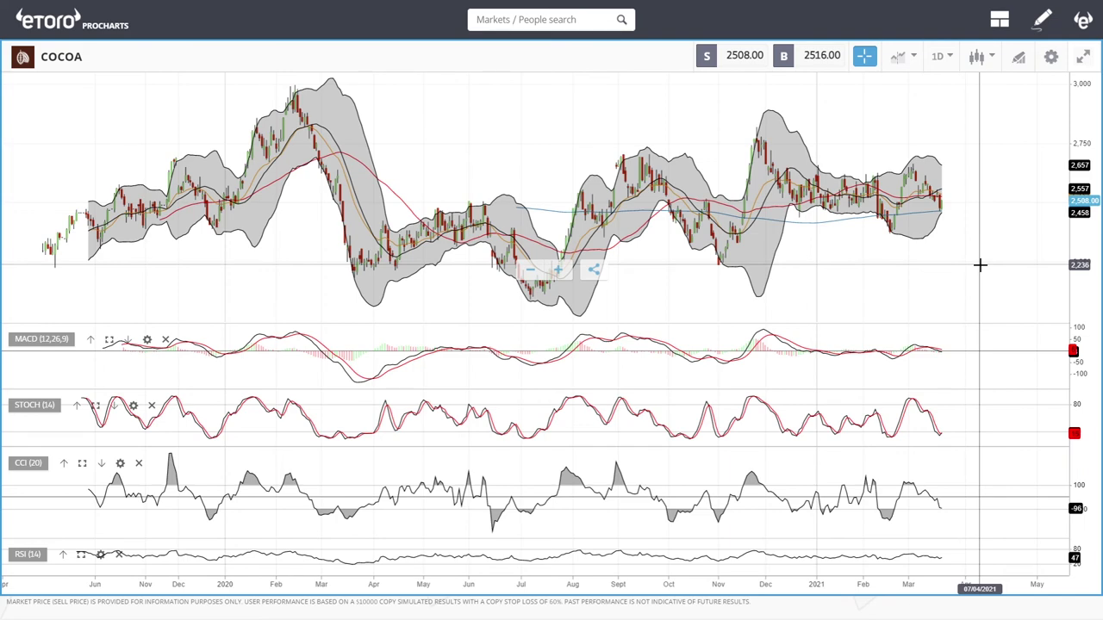
scroll(987, 250, "up", 3)
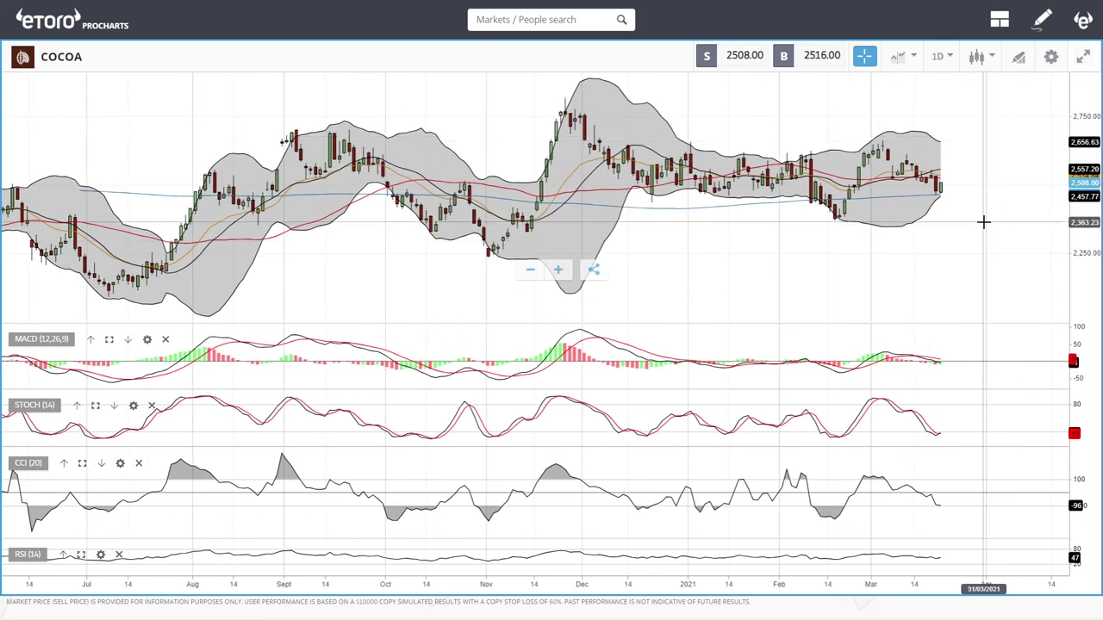
scroll(983, 222, "up", 3)
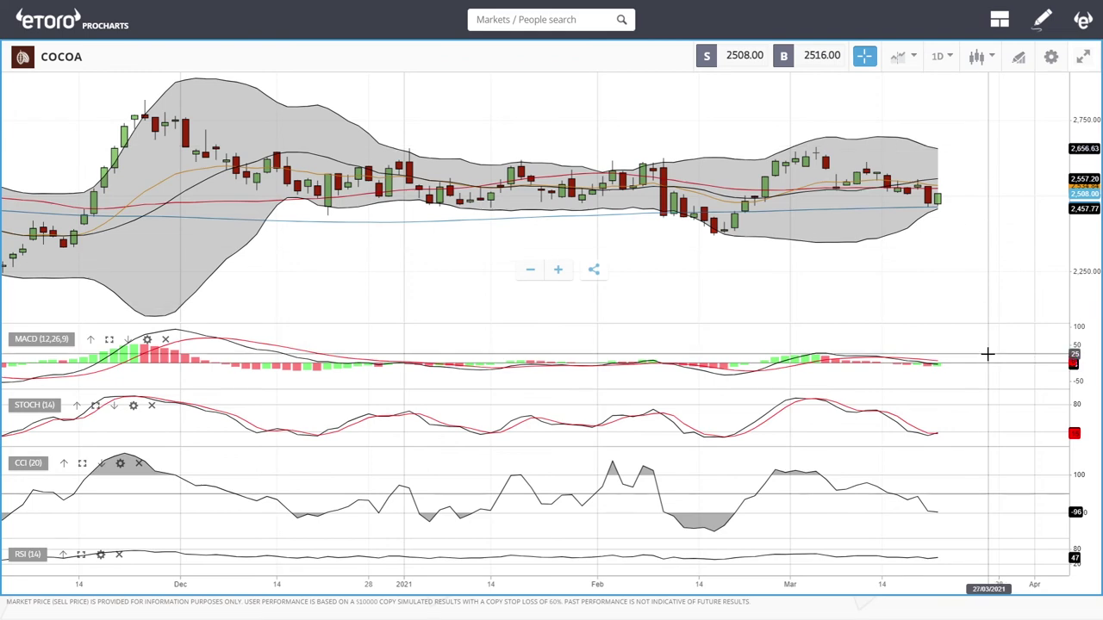
scroll(964, 354, "down", 3)
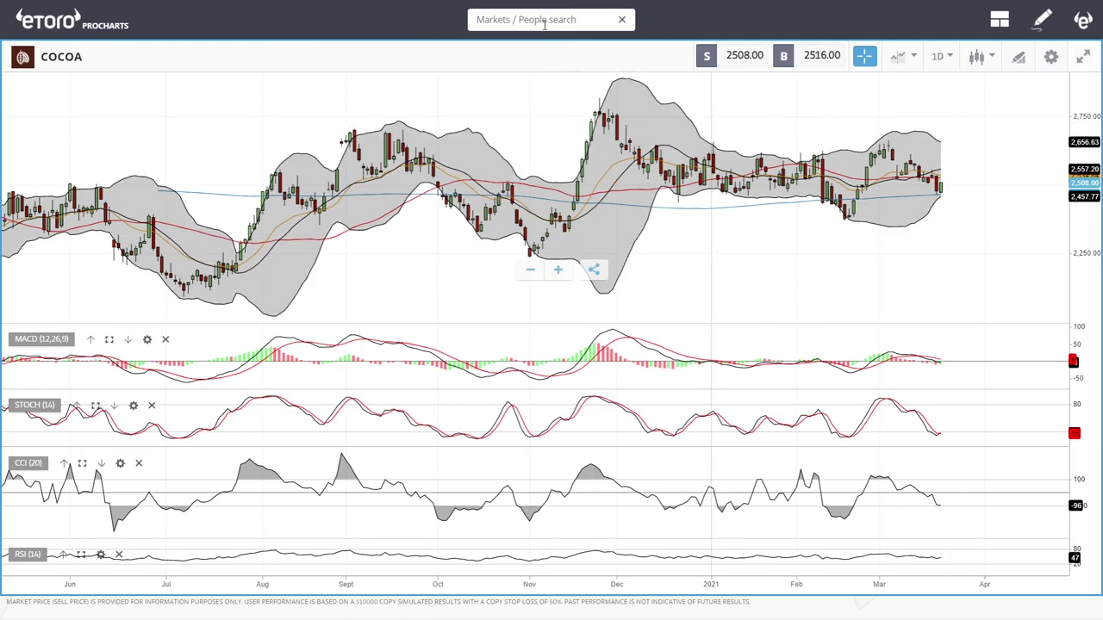
Step: Open the Wheat daily chart from the 'wheat' search and zoom through its history
type("eat")
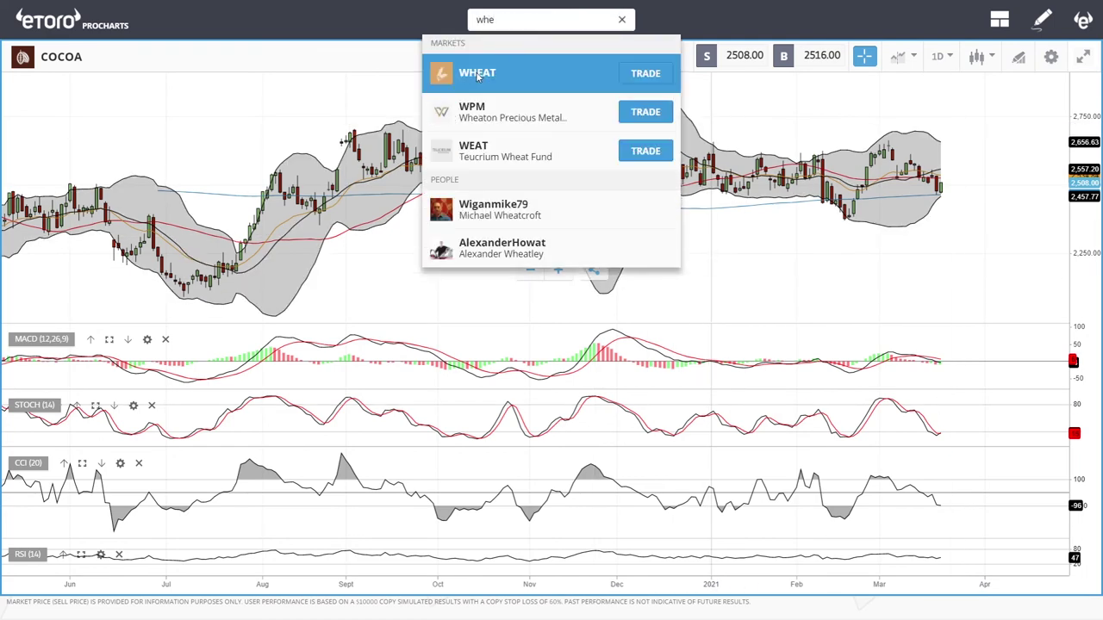
key("Return")
scroll(962, 201, "up", 5)
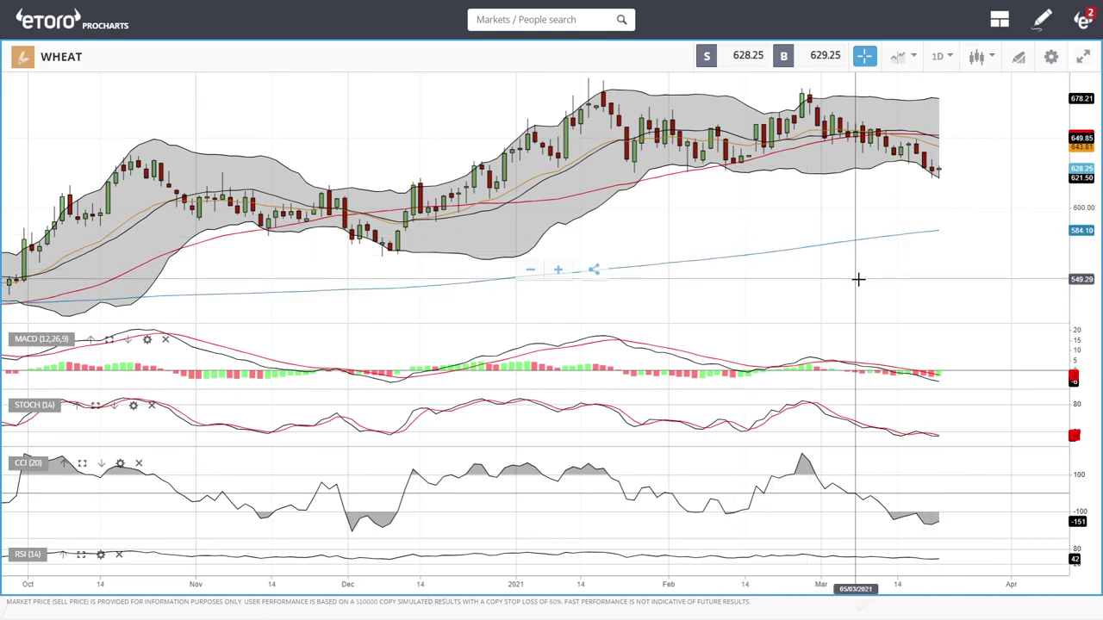
scroll(904, 246, "down", 3)
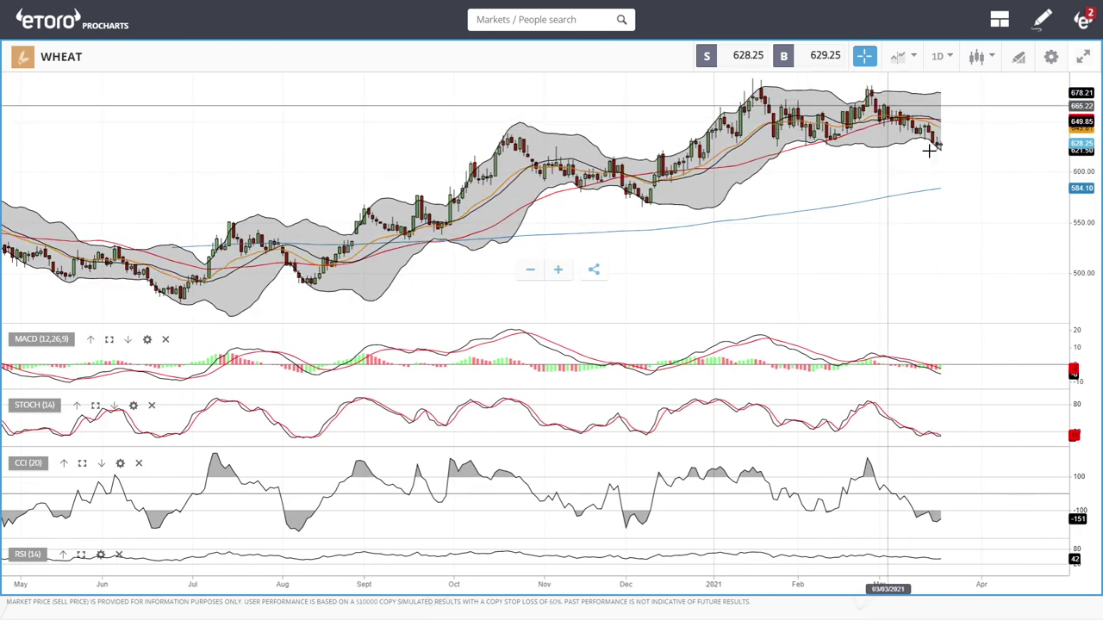
scroll(933, 162, "down", 4)
scroll(935, 162, "down", 3)
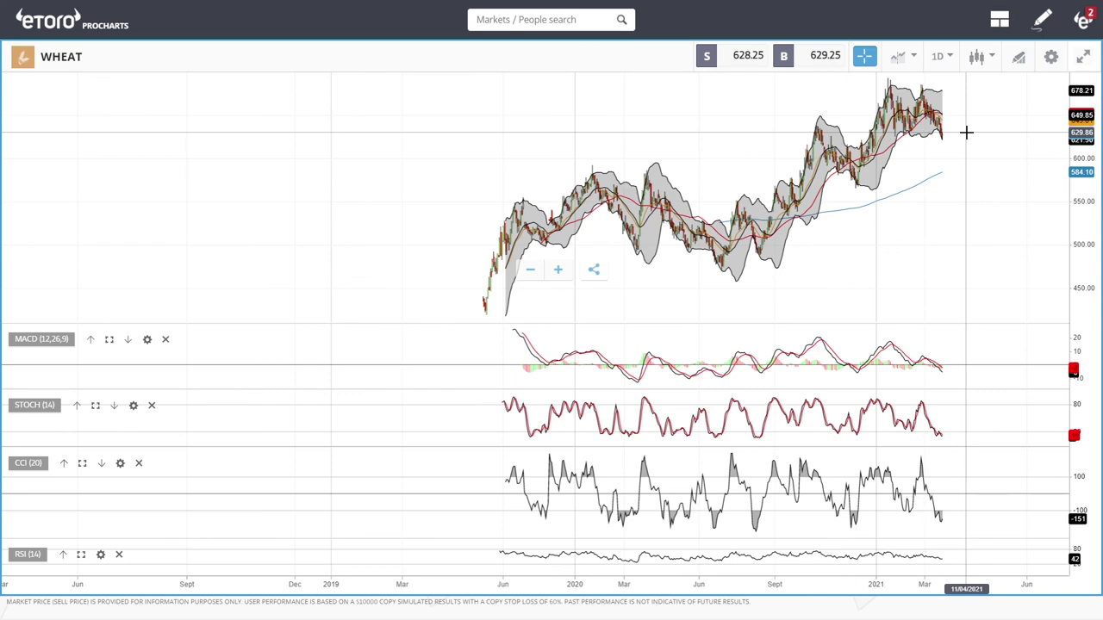
scroll(961, 138, "up", 5)
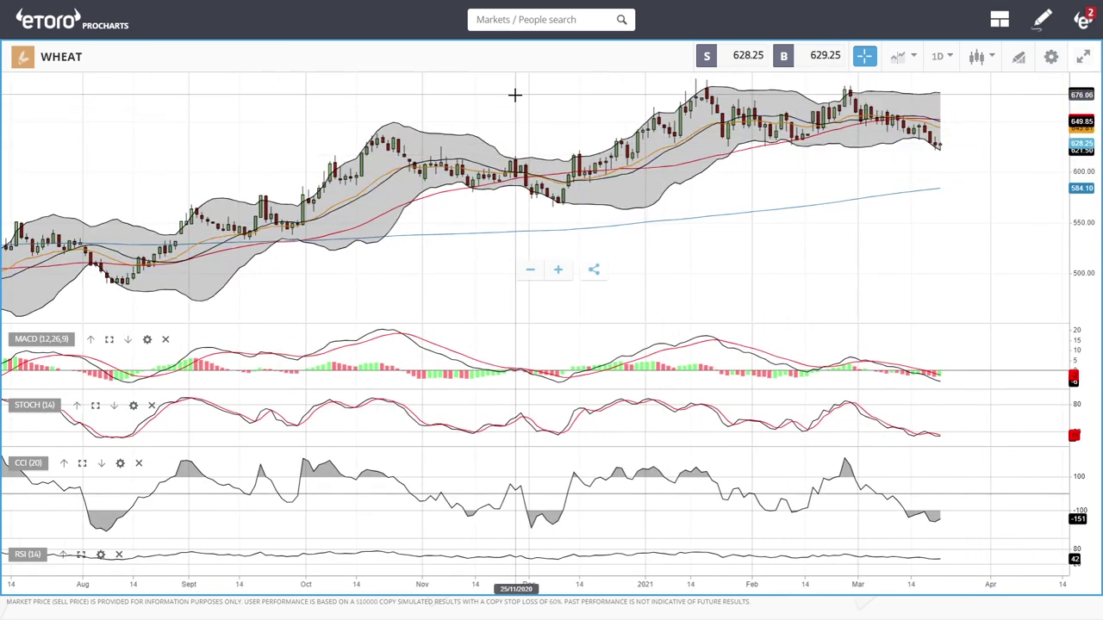